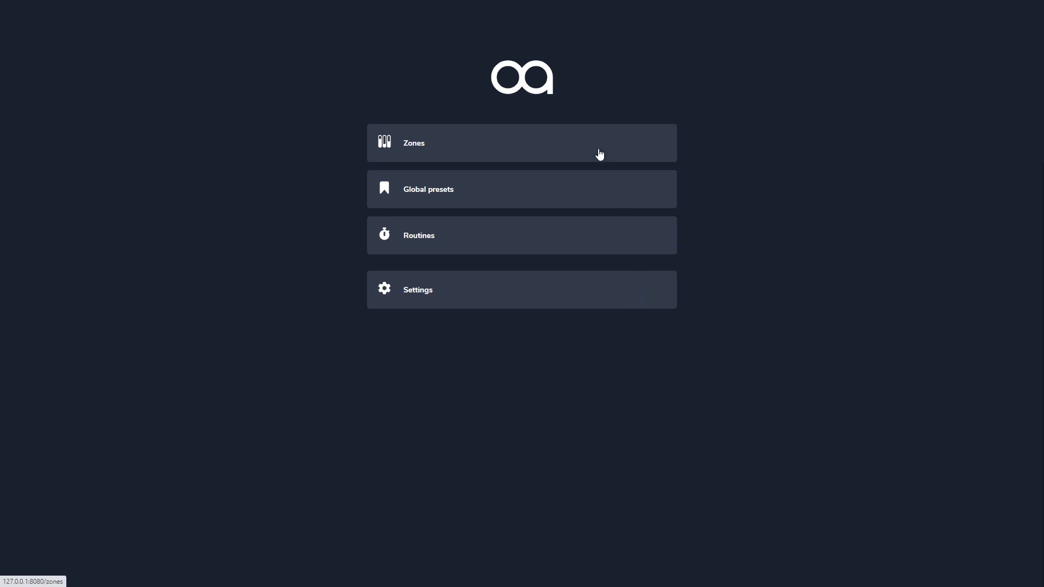
Set the Bar zone's music source to HDMI input 2 and raise its music volume slightly
left_click(590, 154)
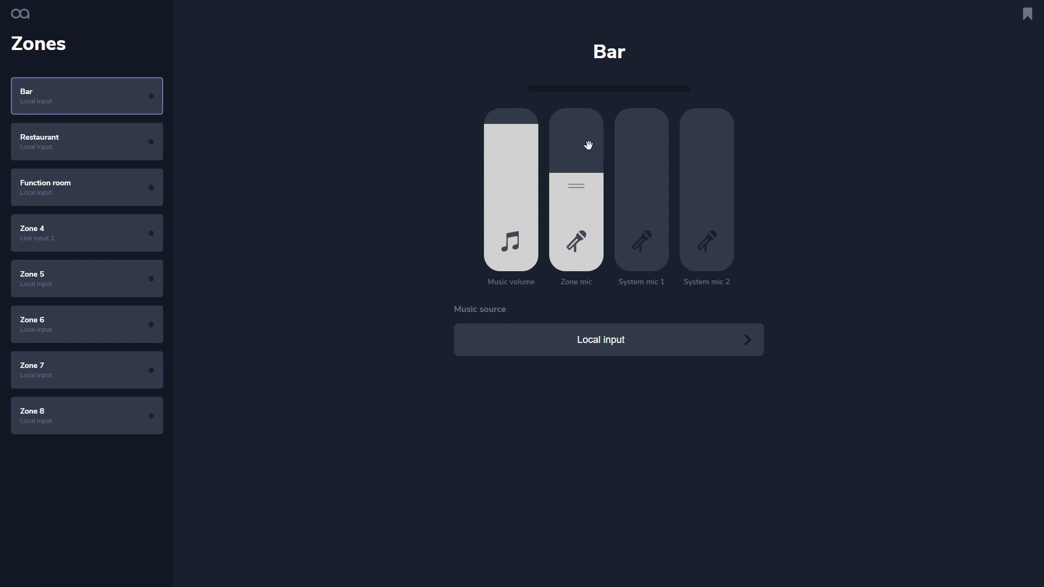
left_click(620, 336)
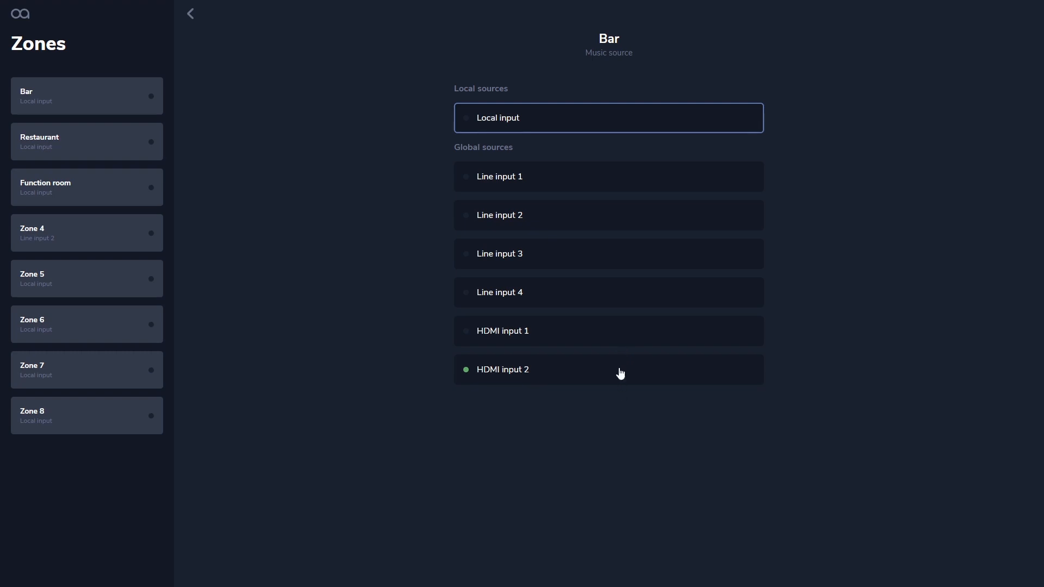
left_click(620, 372)
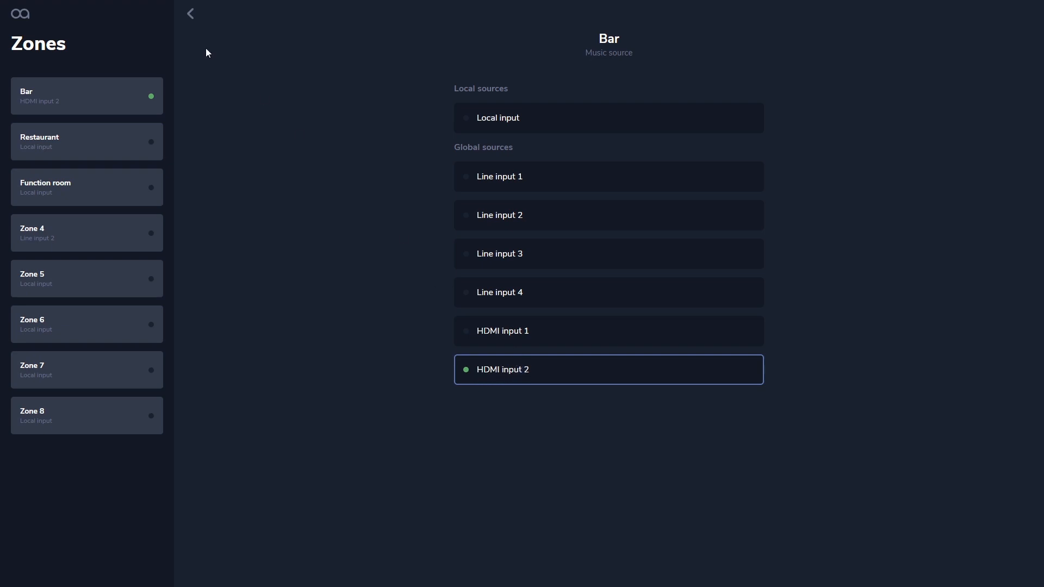
left_click(190, 16)
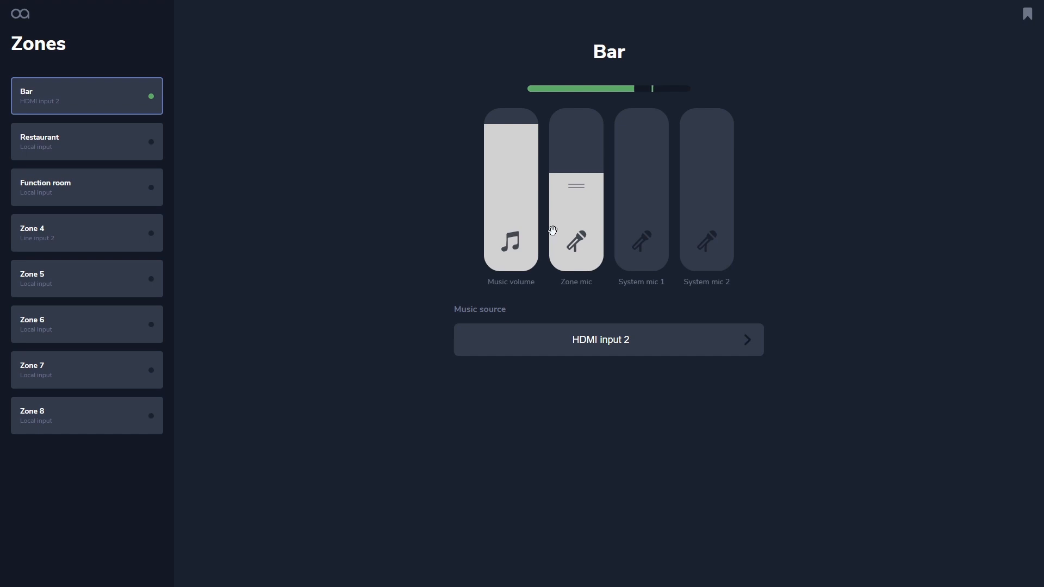
mouse_move(515, 133)
left_mouse_down()
mouse_move(514, 195)
mouse_move(517, 133)
left_mouse_up()
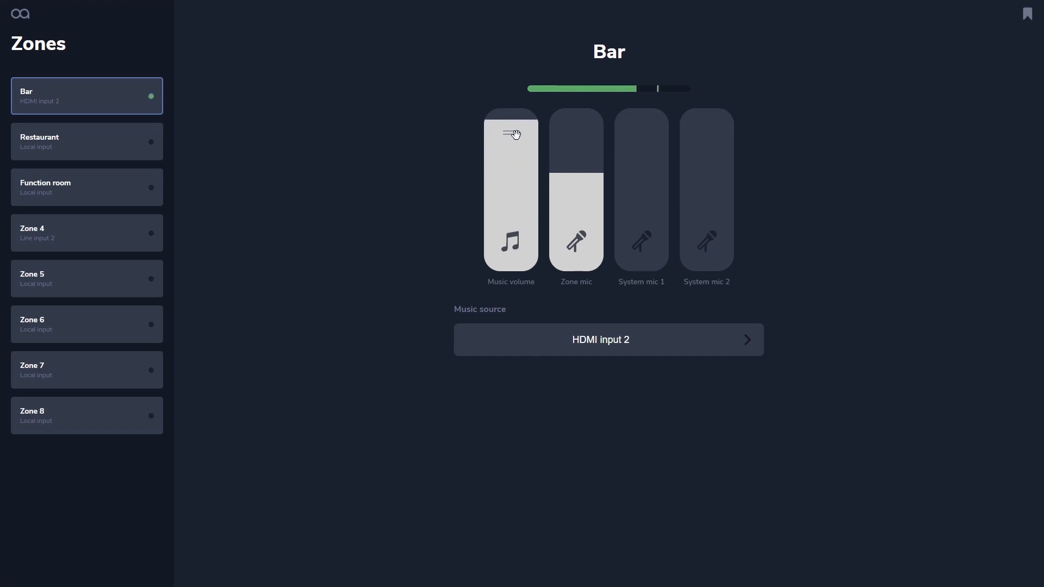
View the controls of the Restaurant and Function room zones and return to the Bar zone
left_click(53, 149)
left_click(96, 188)
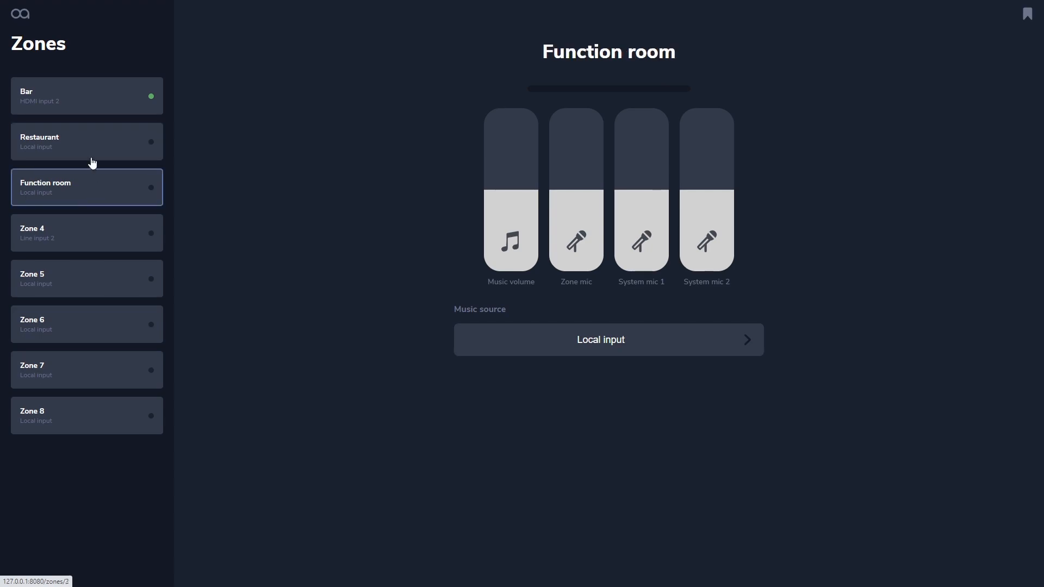
left_click(97, 134)
left_click(96, 103)
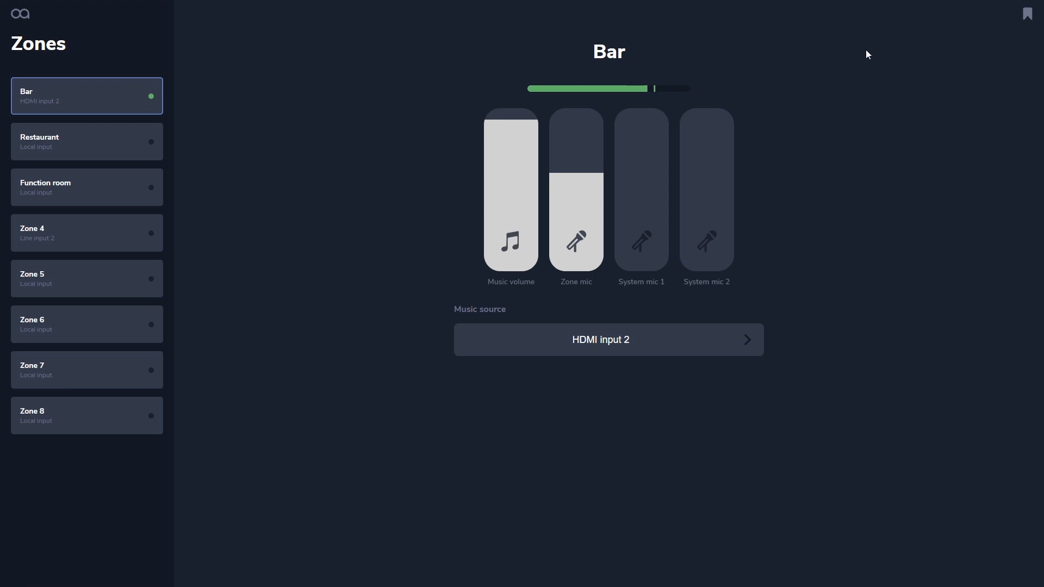
Recall the "daytime" preset in the Bar zone and the "system" global preset
left_click(1027, 14)
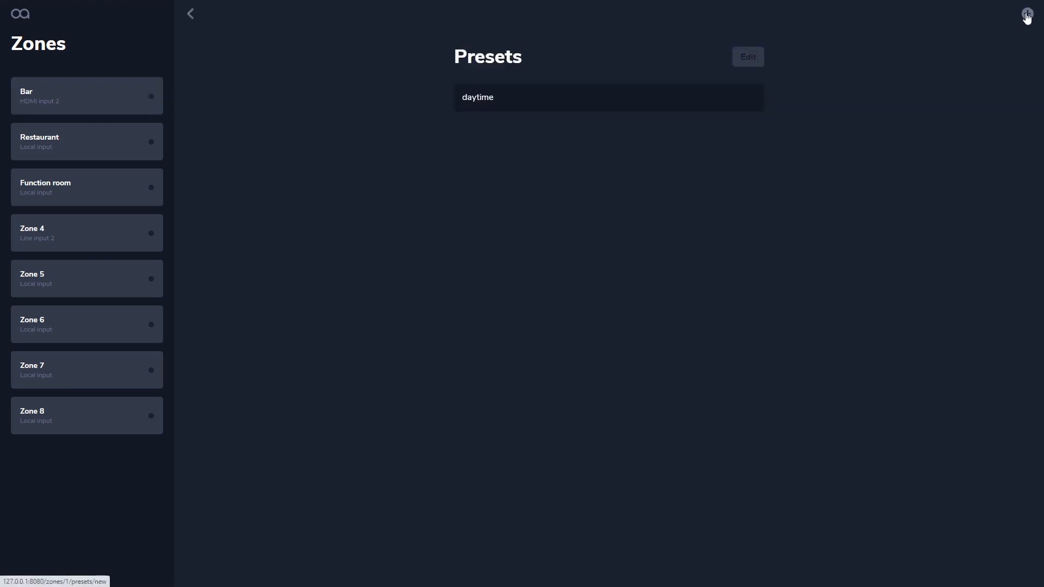
left_click(629, 105)
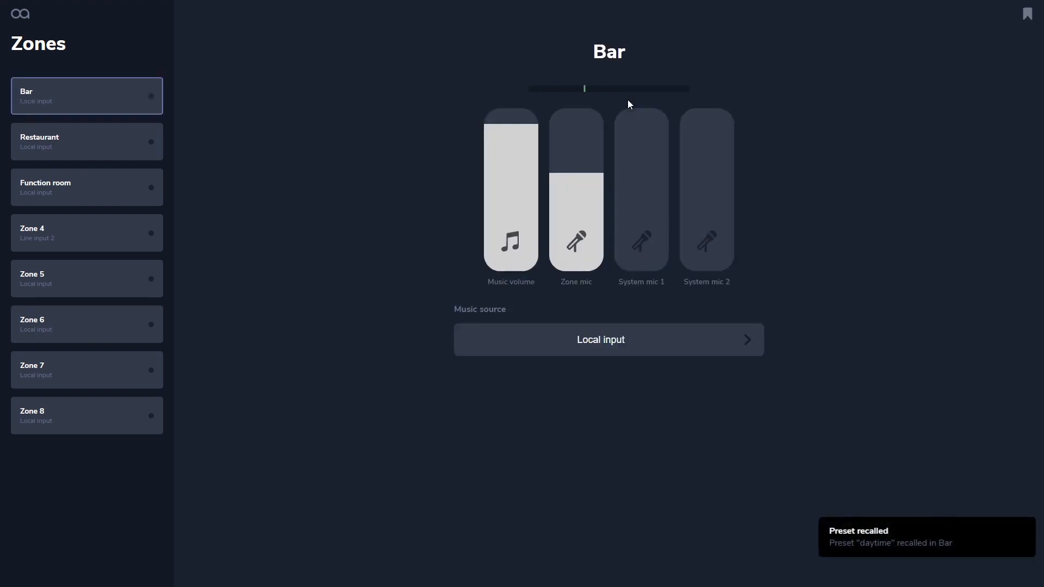
left_click(19, 15)
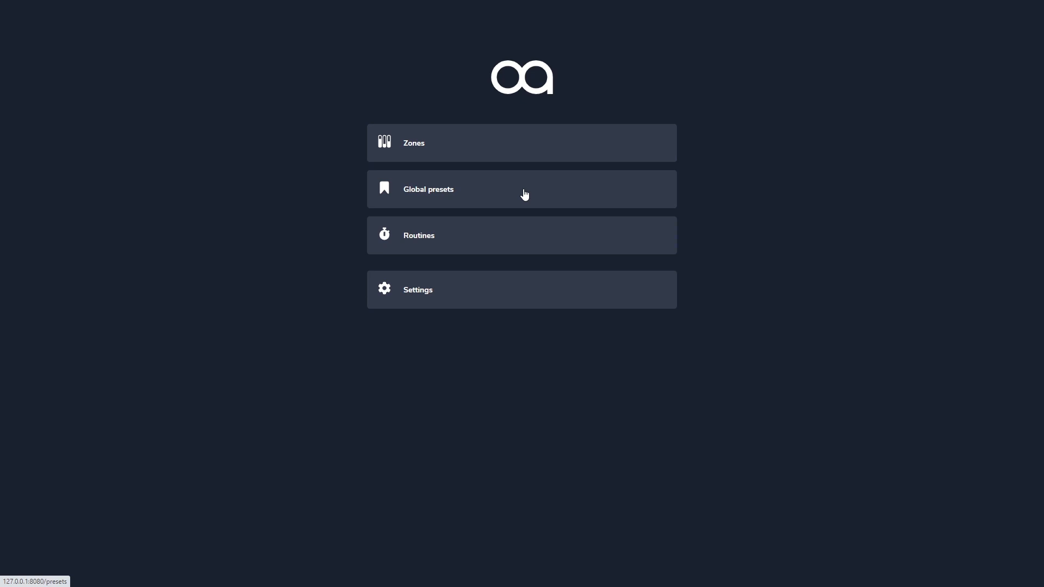
left_click(525, 194)
left_click(527, 98)
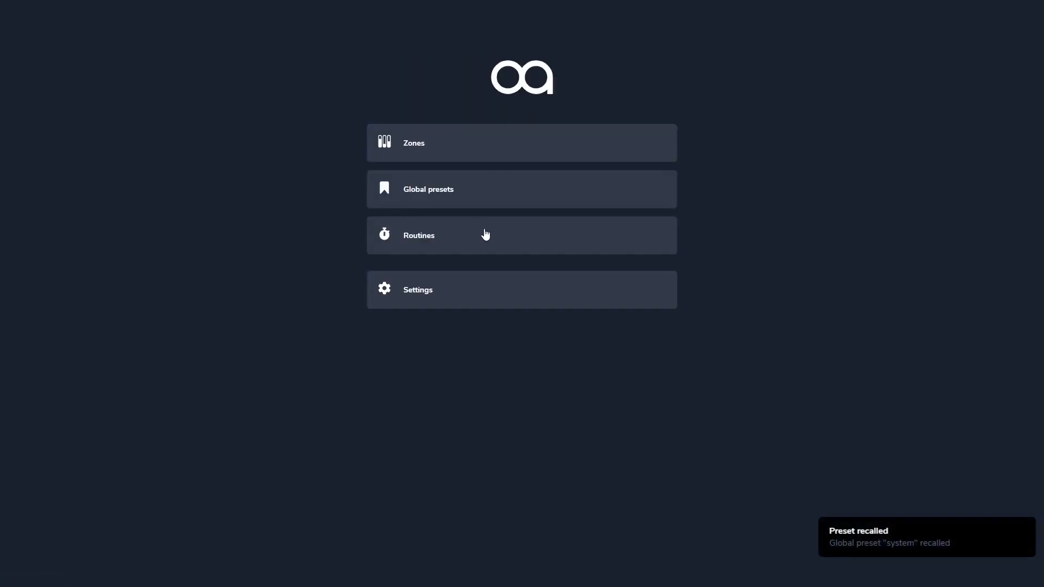
Edit the daytime routine so that Monday is removed and it runs Tuesday to Friday
left_click(486, 235)
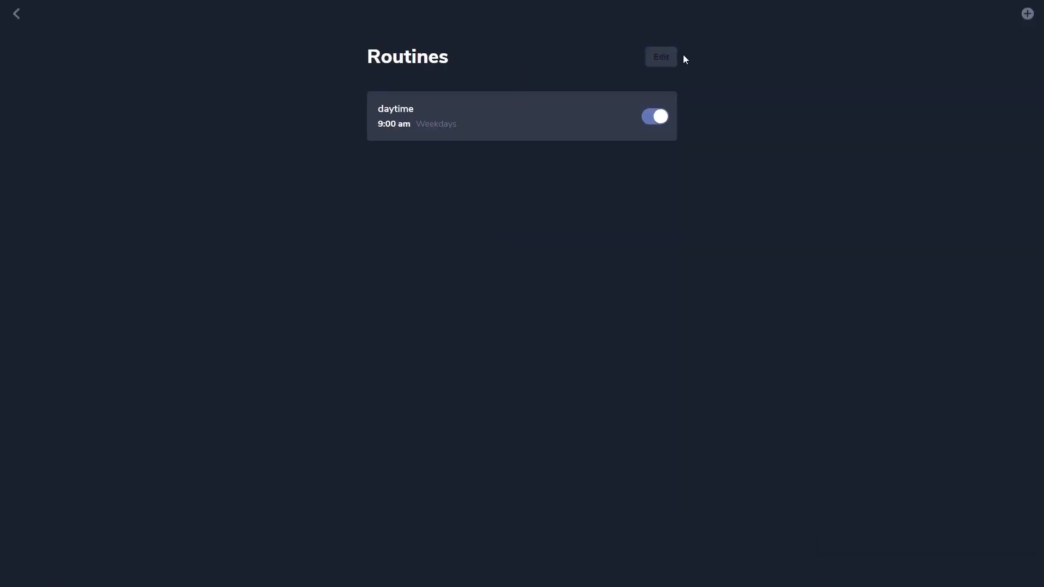
left_click(661, 57)
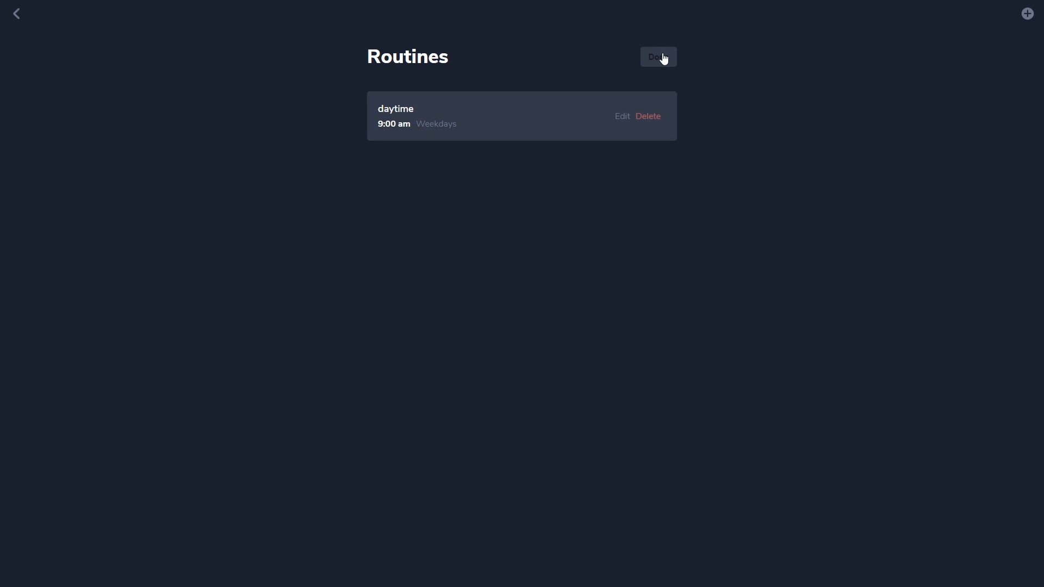
left_click(622, 117)
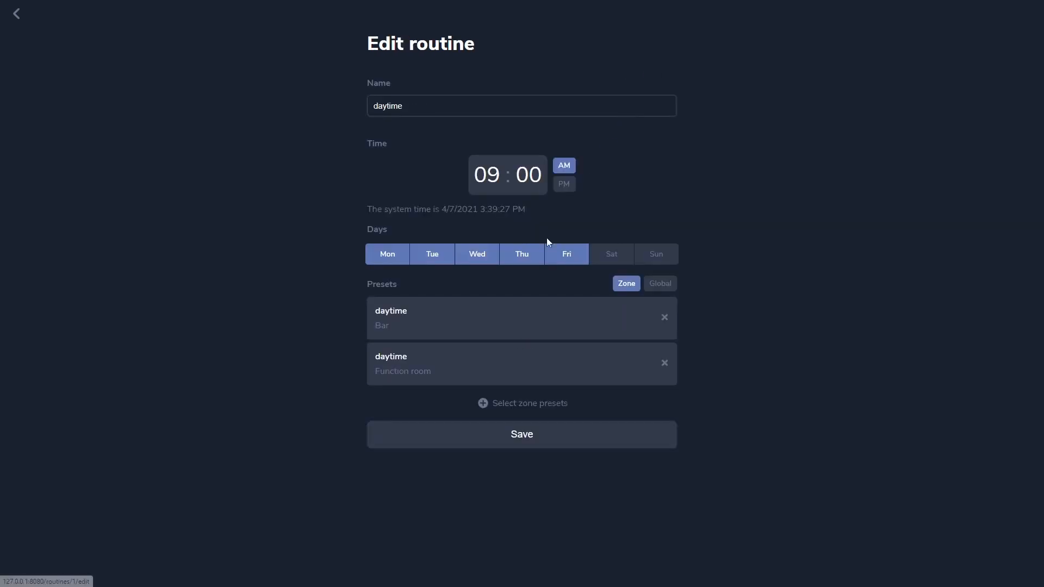
left_click(402, 260)
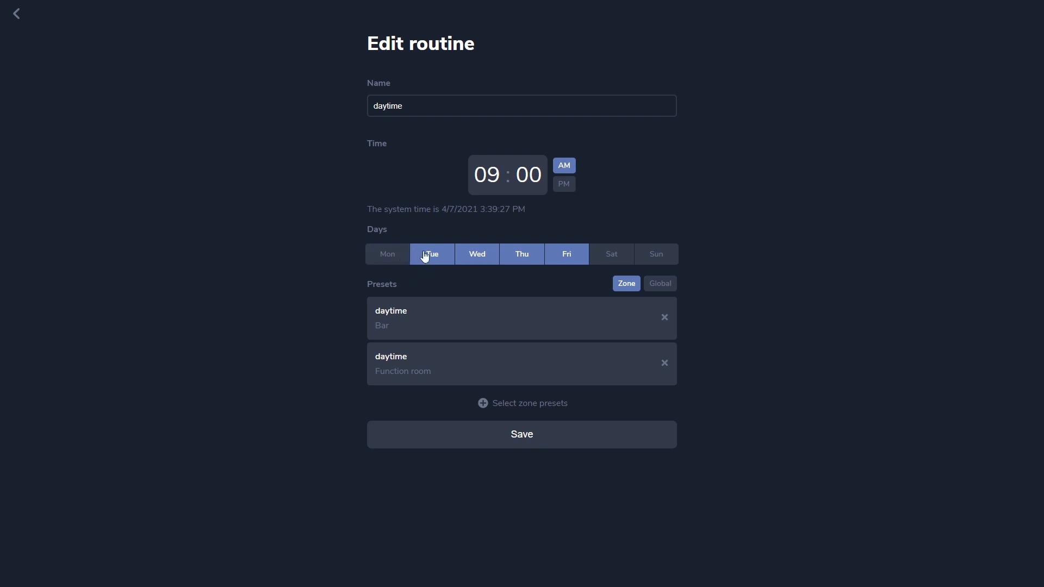
left_click(441, 256)
left_click(493, 253)
left_click(481, 255)
left_click(429, 256)
Make the daytime routine trigger the global preset "system" instead of zone presets, save it, and leave the routines
left_click(668, 285)
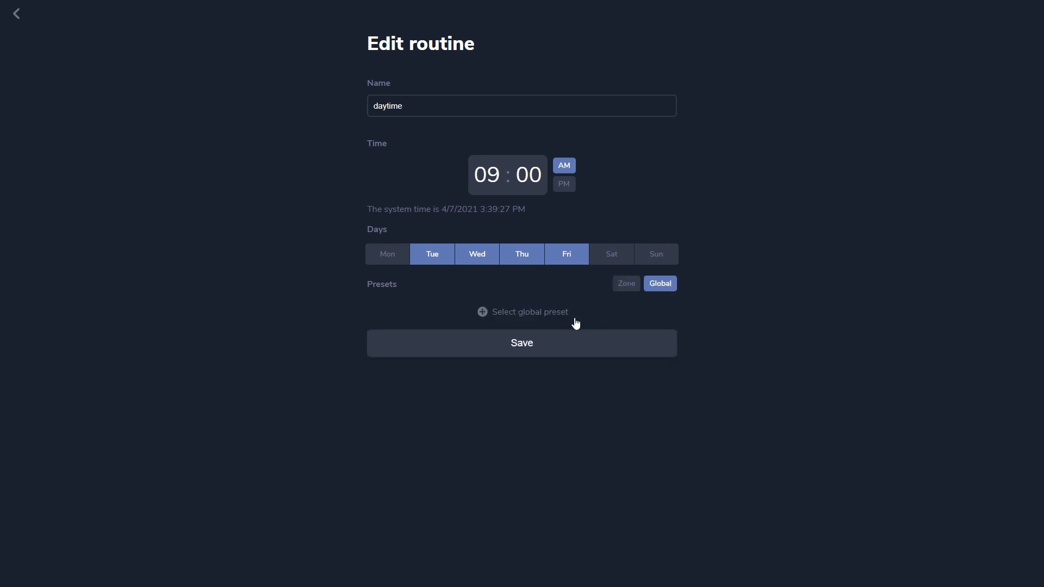
left_click(551, 314)
left_click(516, 299)
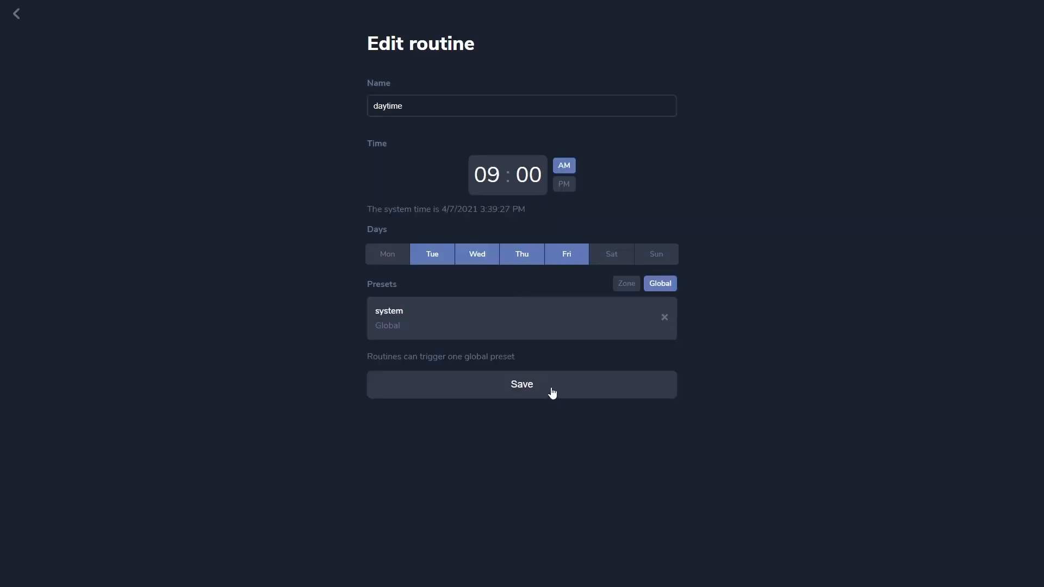
left_click(552, 392)
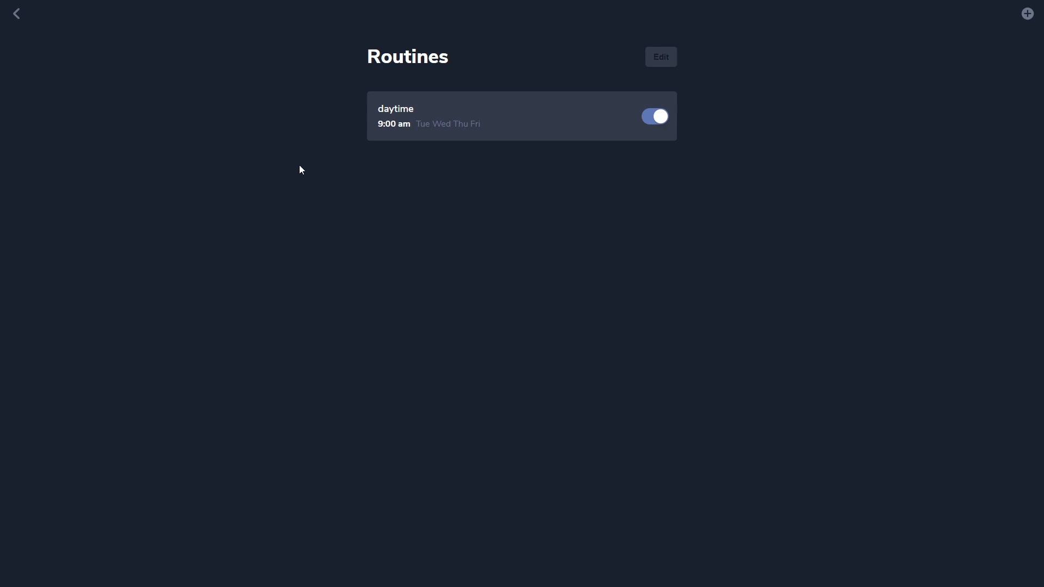
left_click(15, 13)
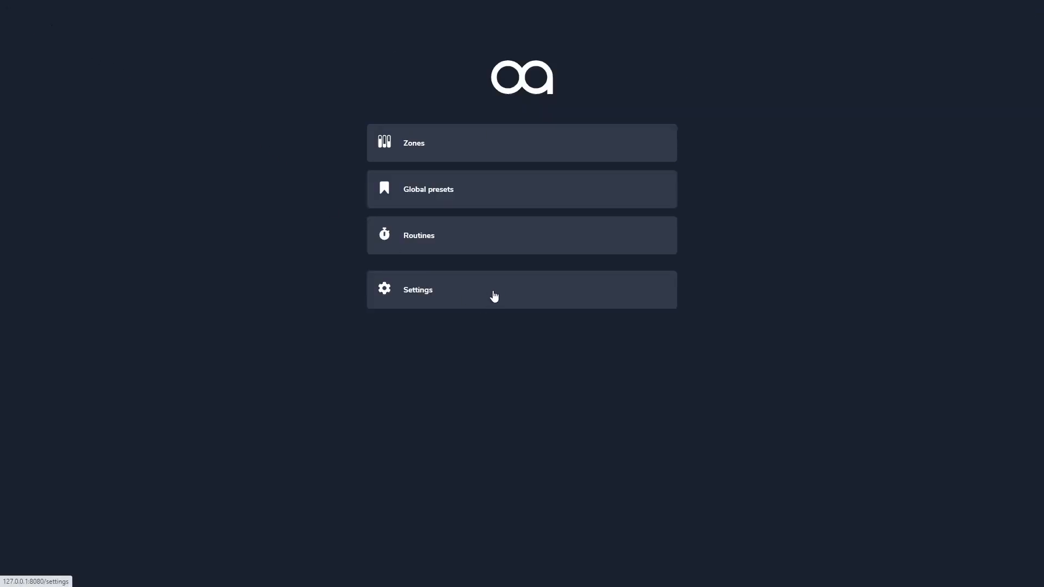
Examine the zone microphone EQ and the zone line input EQ in the Zone 1 (Bar) settings
left_click(494, 296)
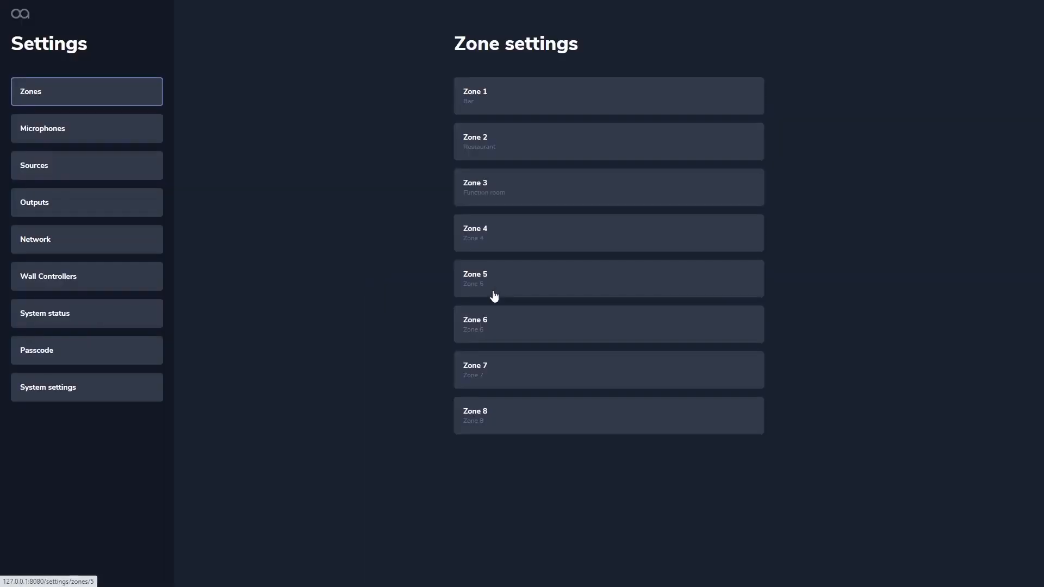
left_click(569, 99)
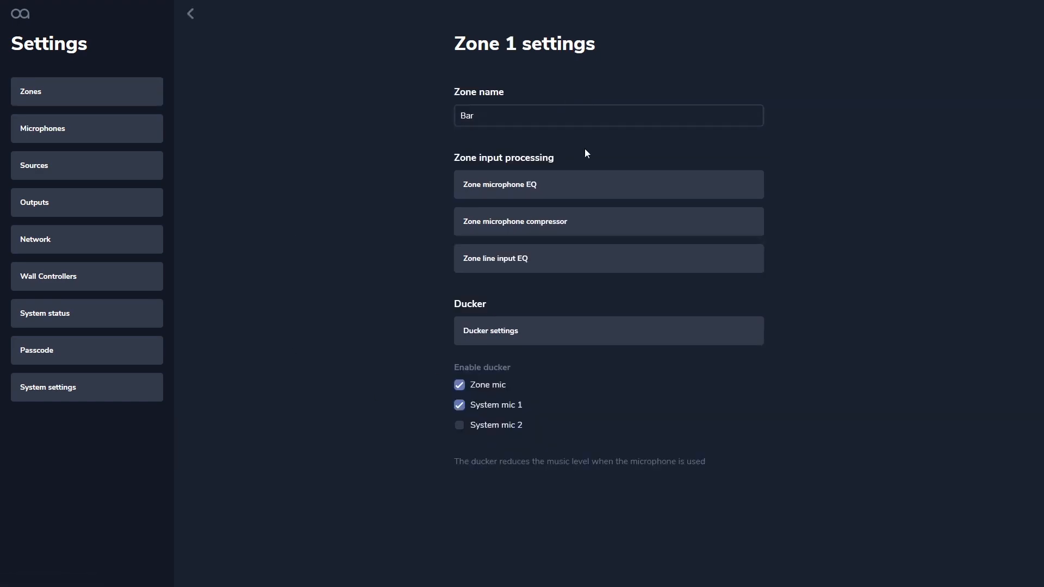
left_click(587, 185)
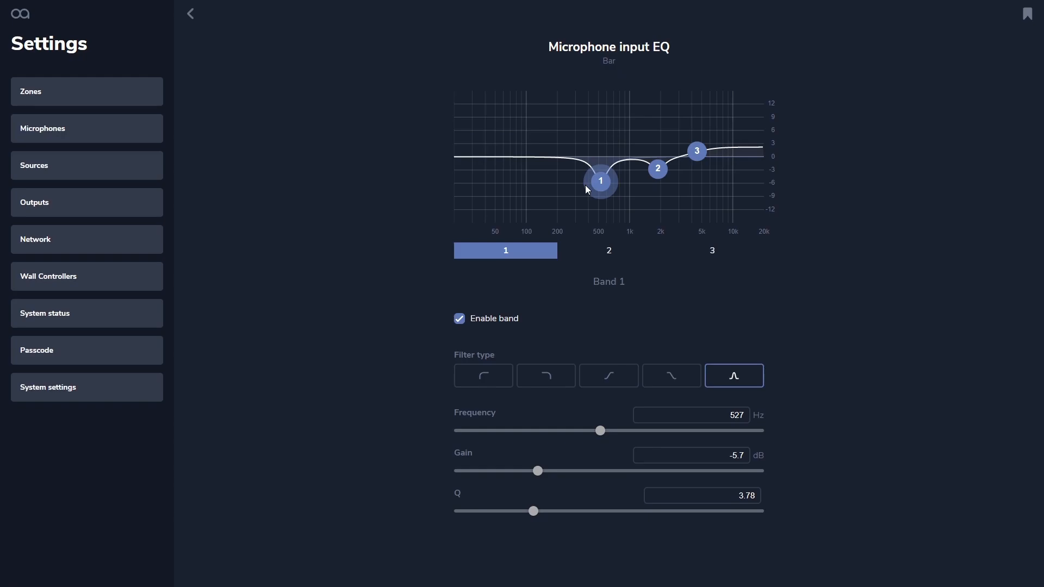
left_click(194, 14)
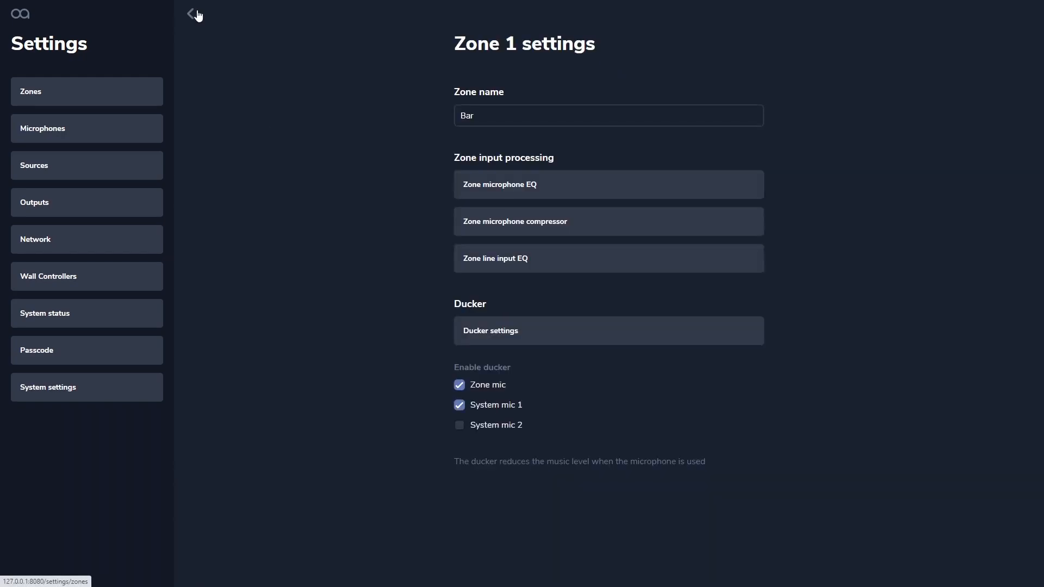
left_click(558, 264)
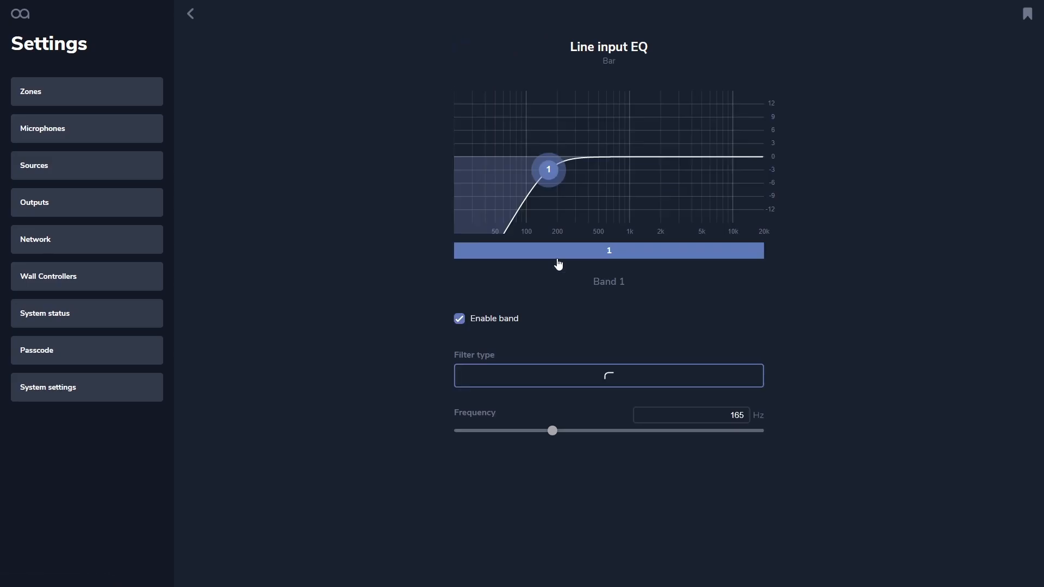
left_click(194, 17)
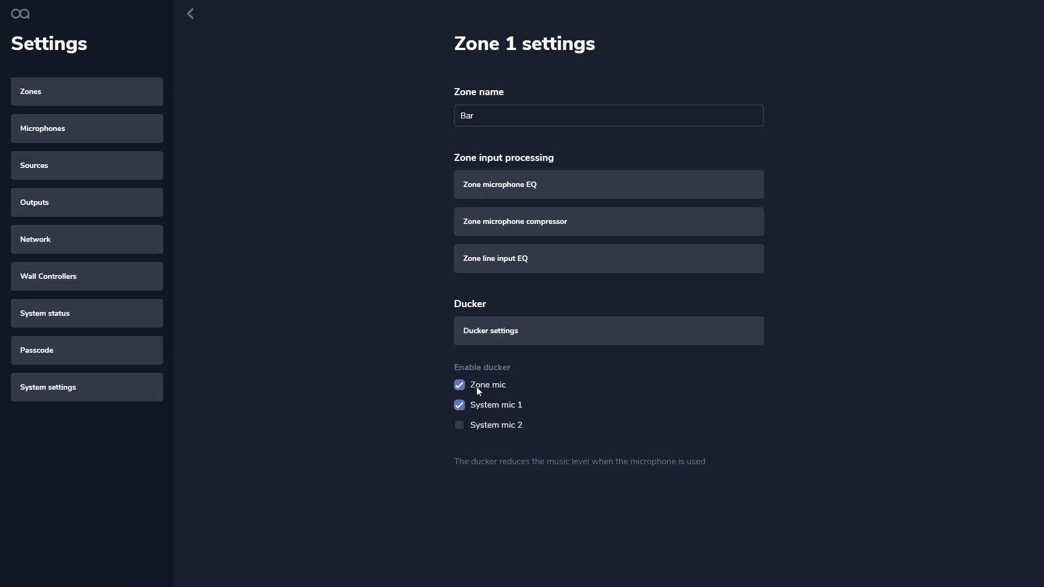
Lower the Zone 1 ducker's threshold to about -33.8 dB on its curve and return to the zone settings
left_click(568, 330)
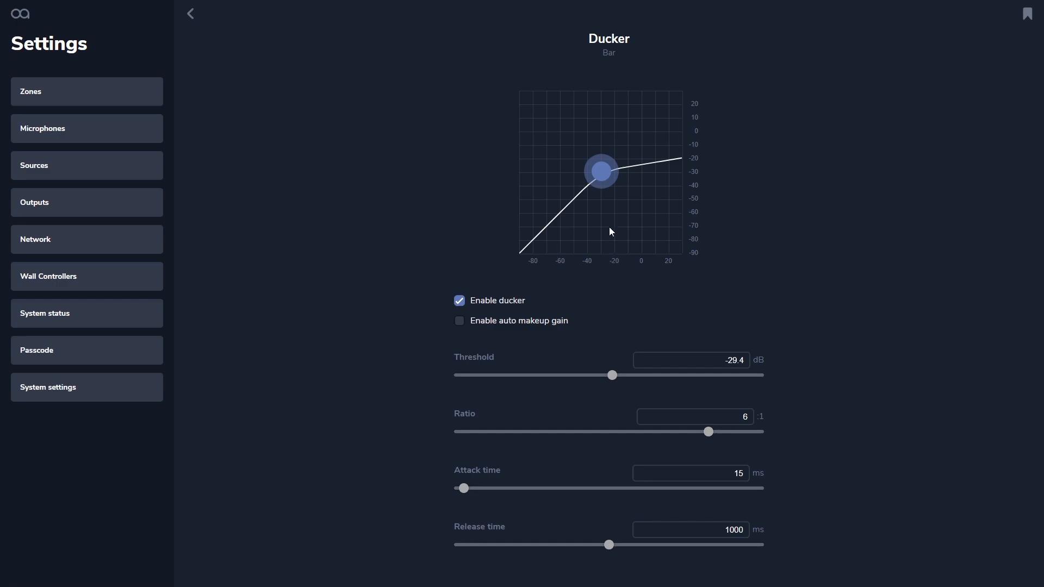
left_click_drag(608, 179, 596, 183)
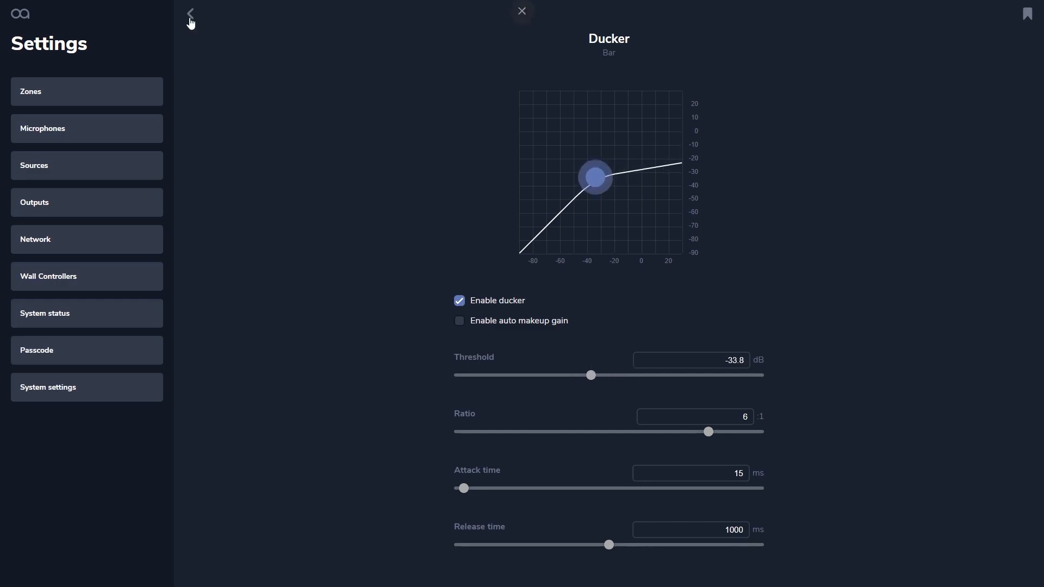
left_click(191, 21)
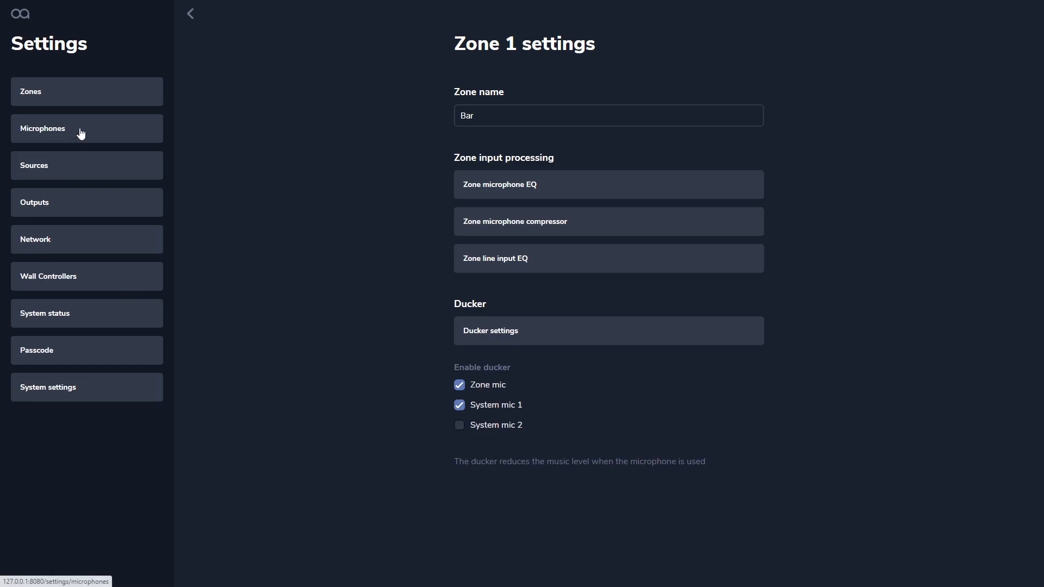
Examine the System mic 1 settings and the Line input 1 source settings, including the line input's EQ
left_click(110, 144)
left_click(494, 101)
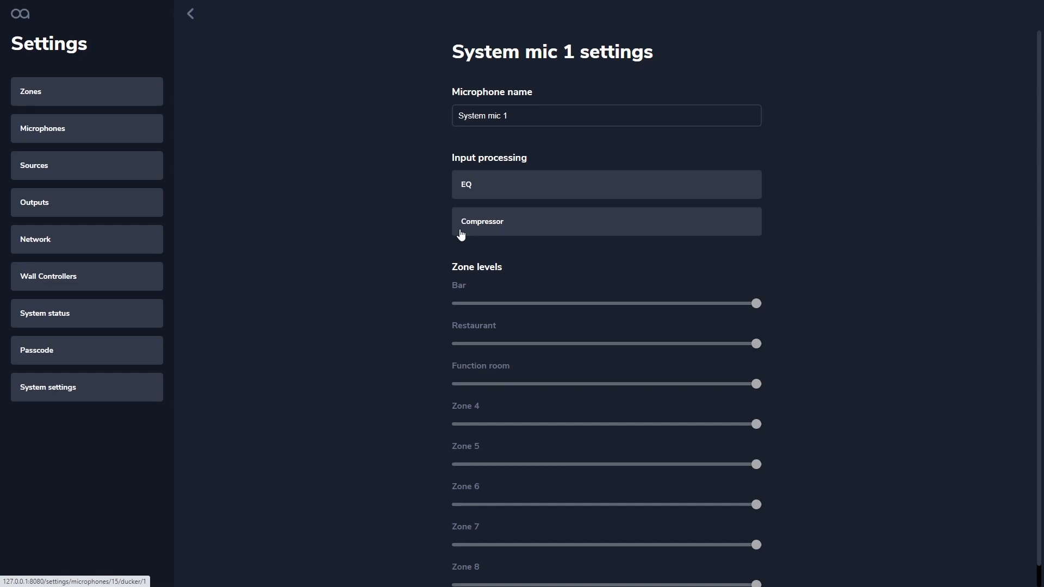
left_click(78, 173)
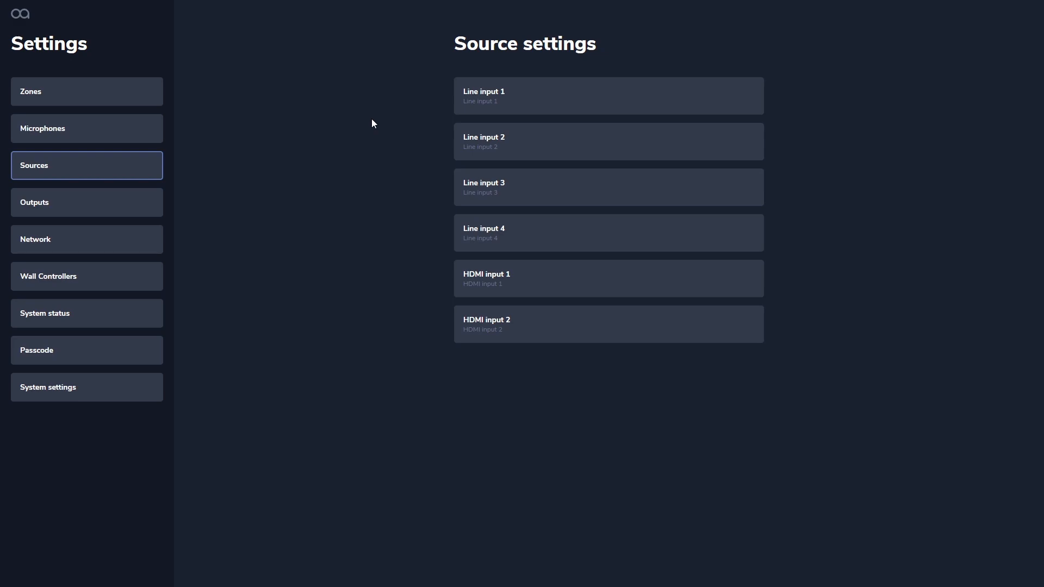
left_click(563, 95)
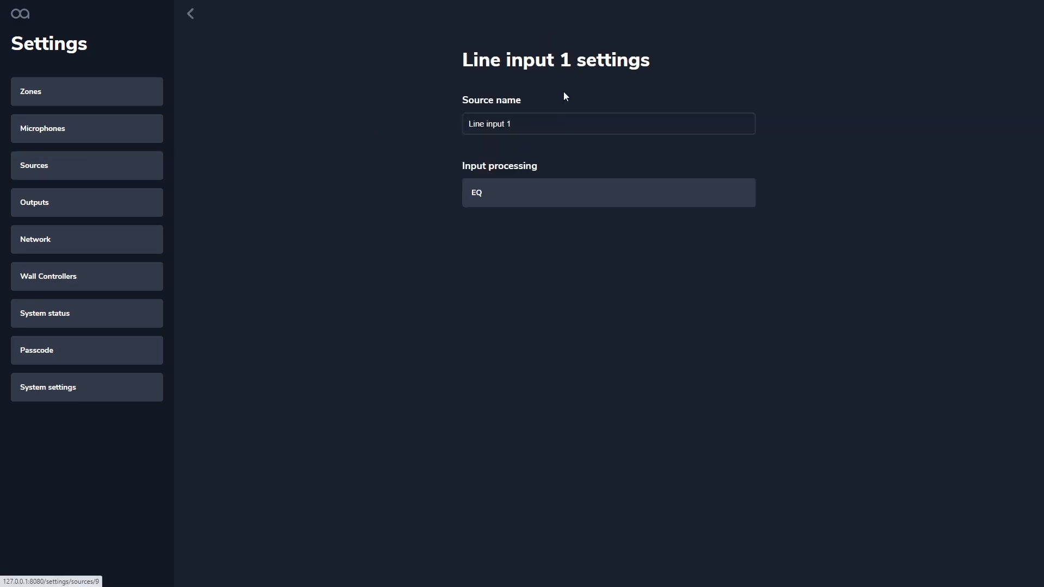
left_click(191, 12)
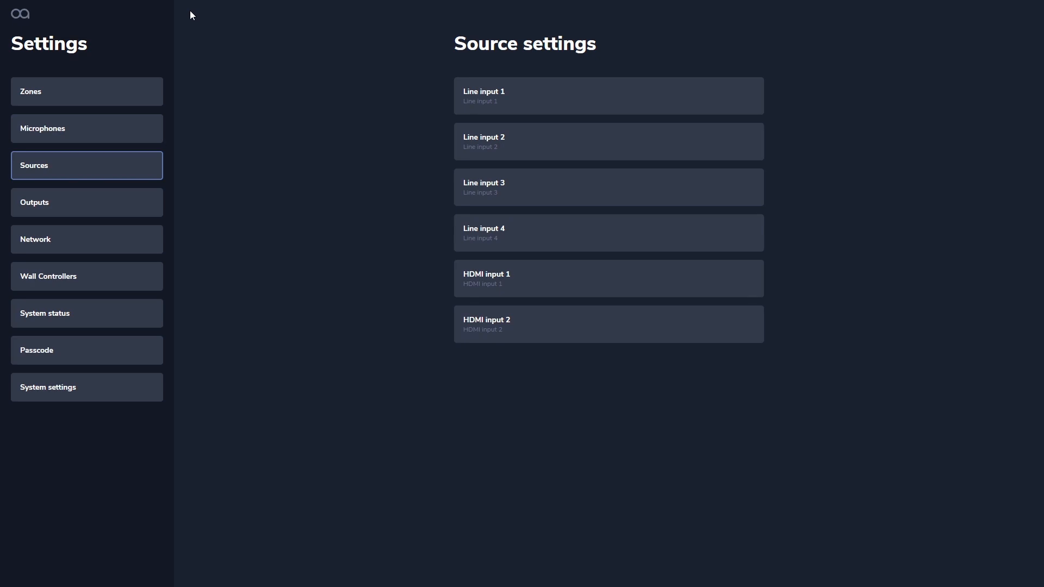
left_click(575, 107)
left_click(593, 199)
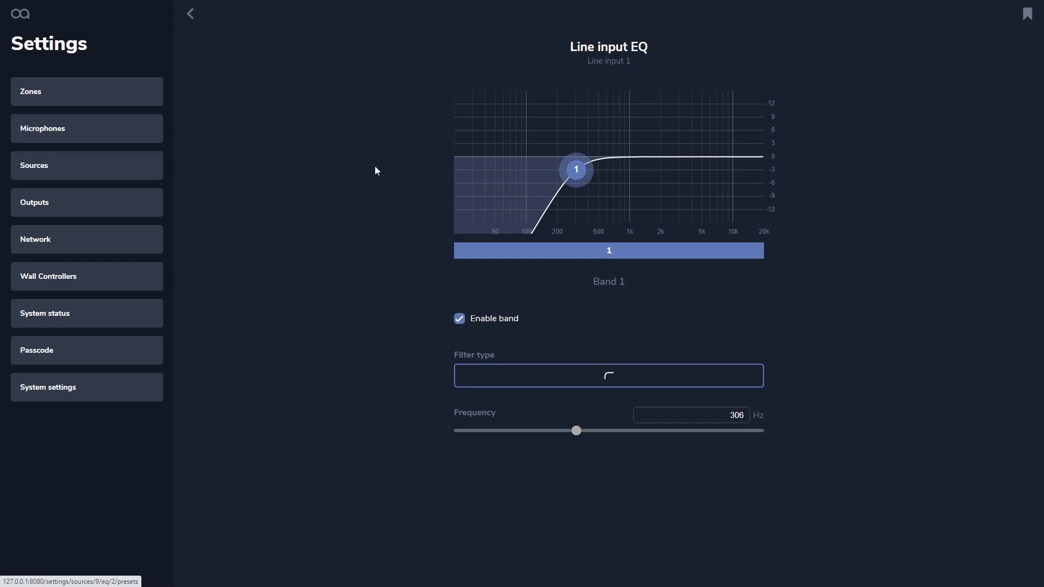
Examine the Output 1 settings and its available output sources, and return to the output's settings
left_click(105, 207)
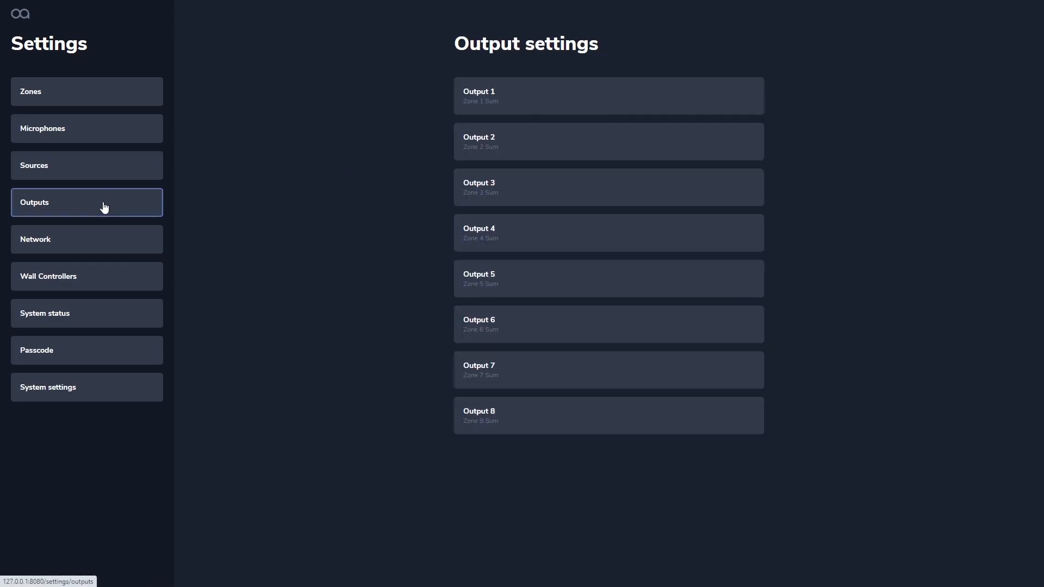
left_click(540, 99)
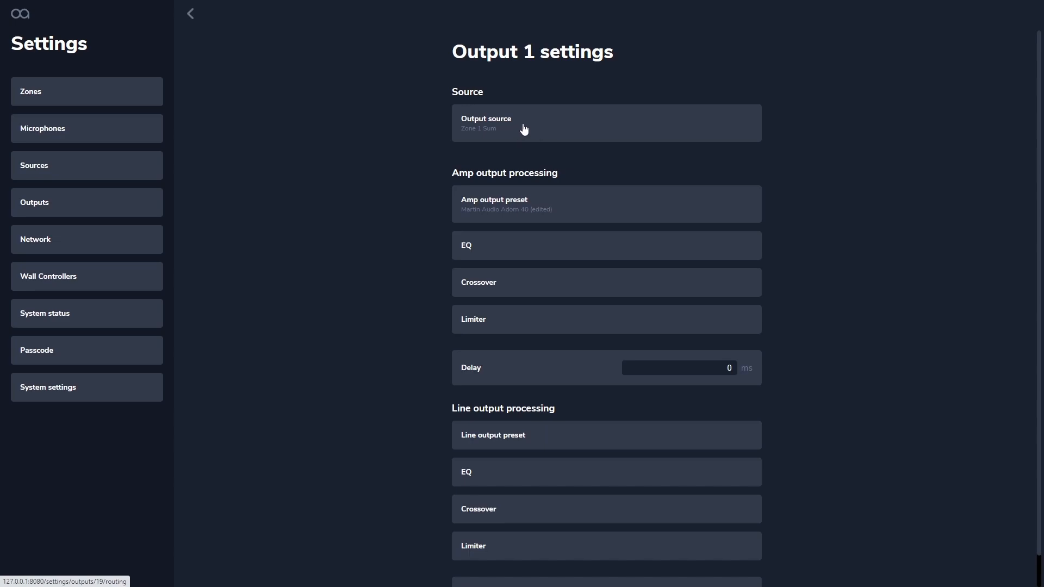
left_click(548, 128)
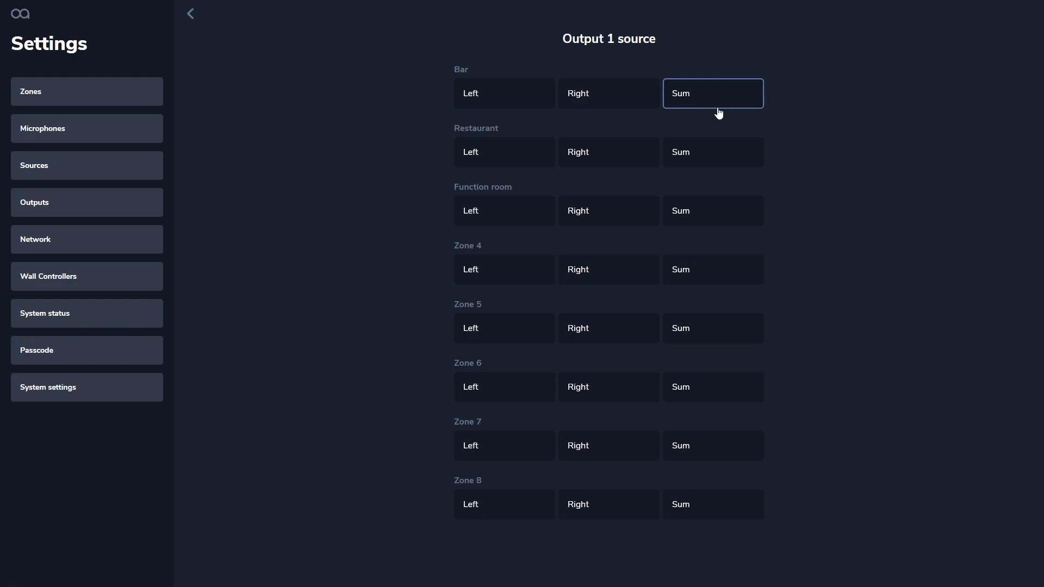
left_click(193, 15)
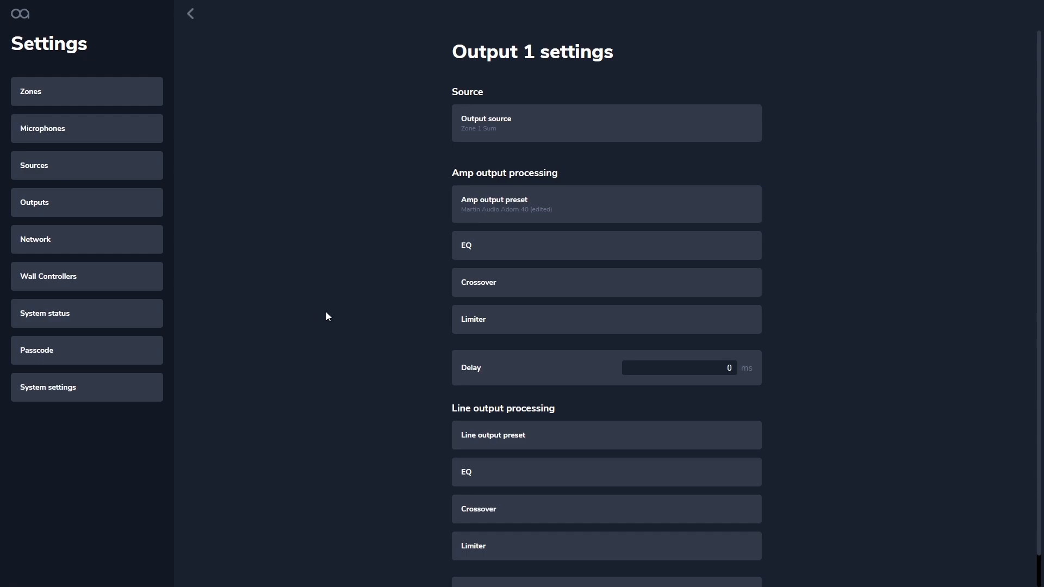
Review the network settings, the wall controller inputs and the system status
left_click(101, 249)
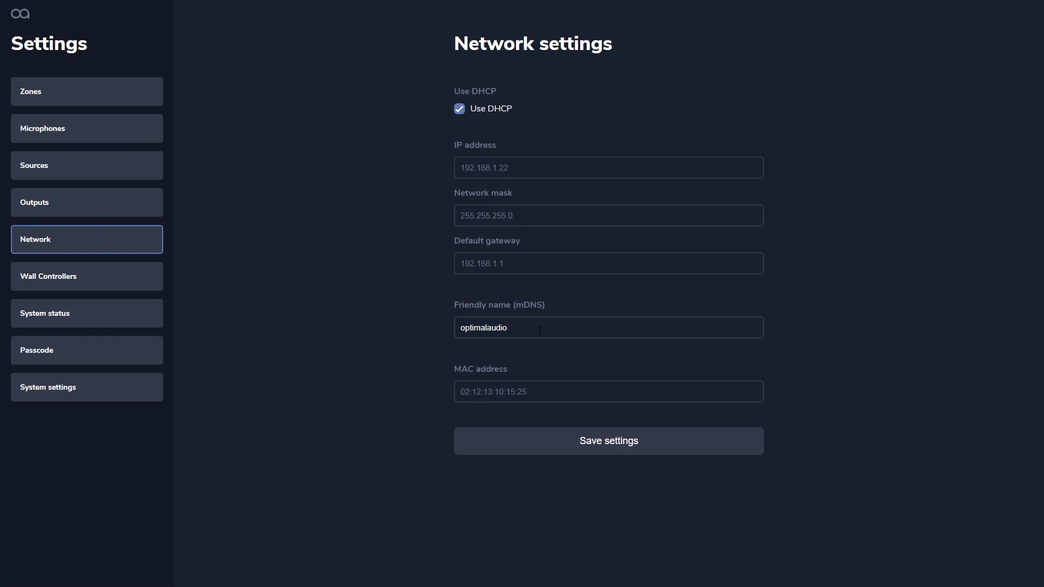
left_click(137, 277)
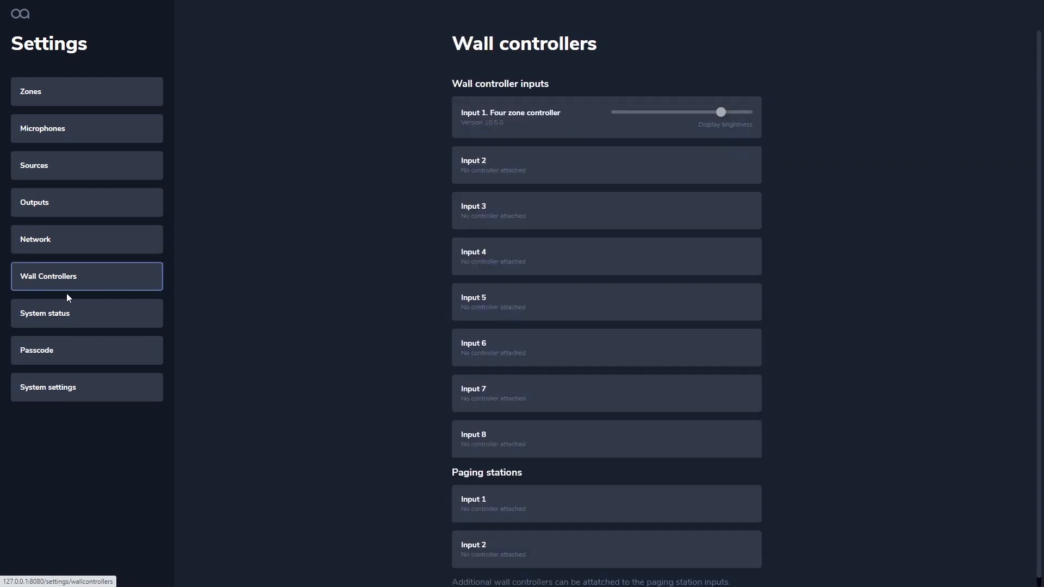
left_click(89, 321)
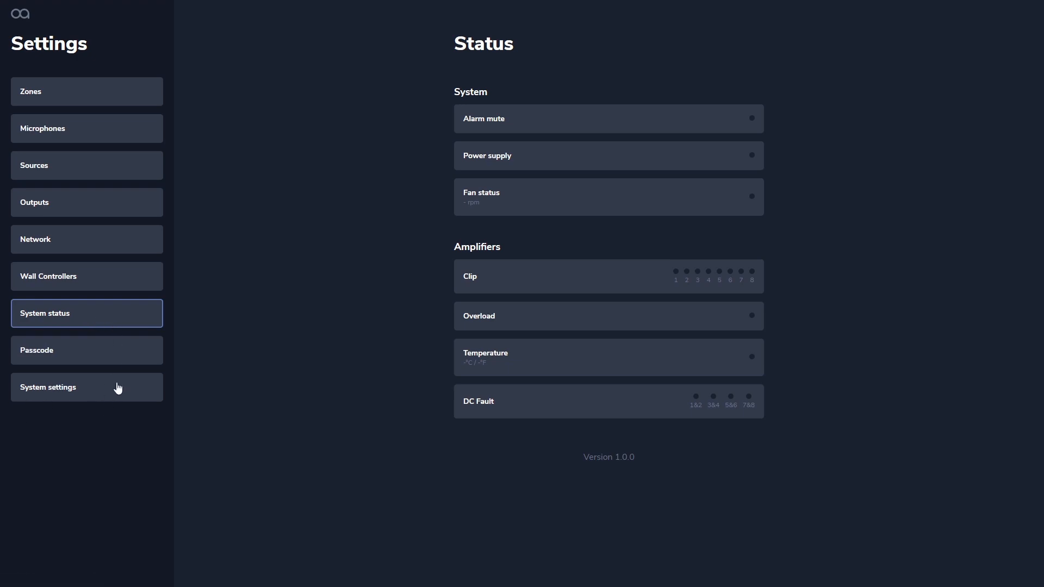
Require a passcode for access to the settings menu and lock the settings from the home page
left_click(103, 352)
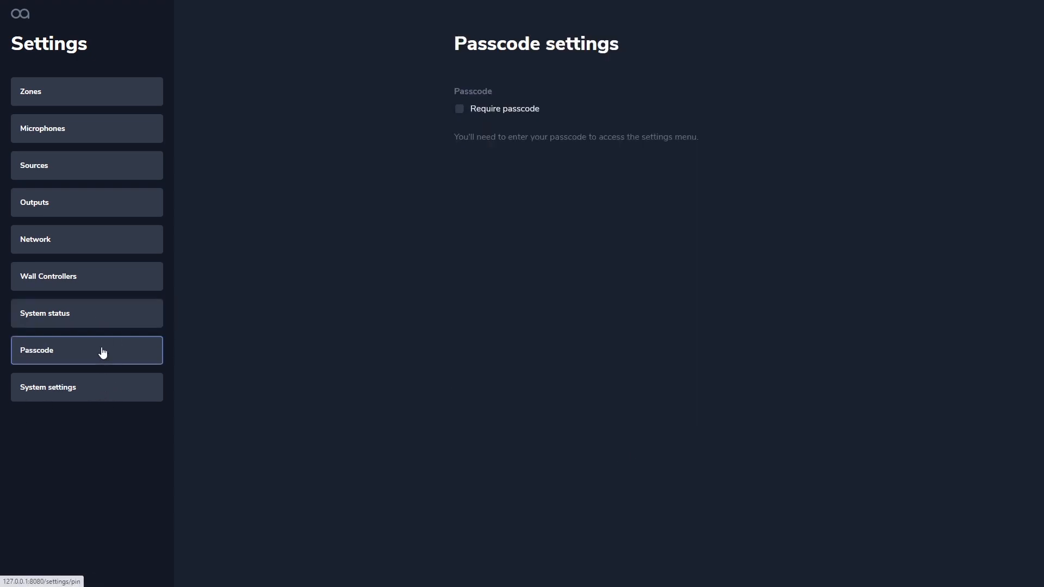
left_click(459, 108)
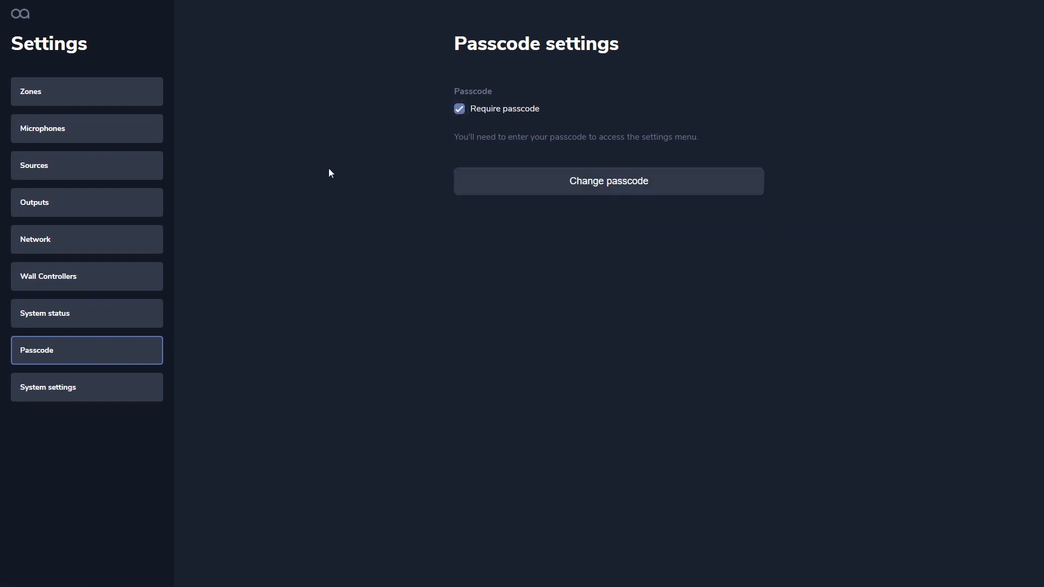
left_click(22, 13)
left_click(664, 287)
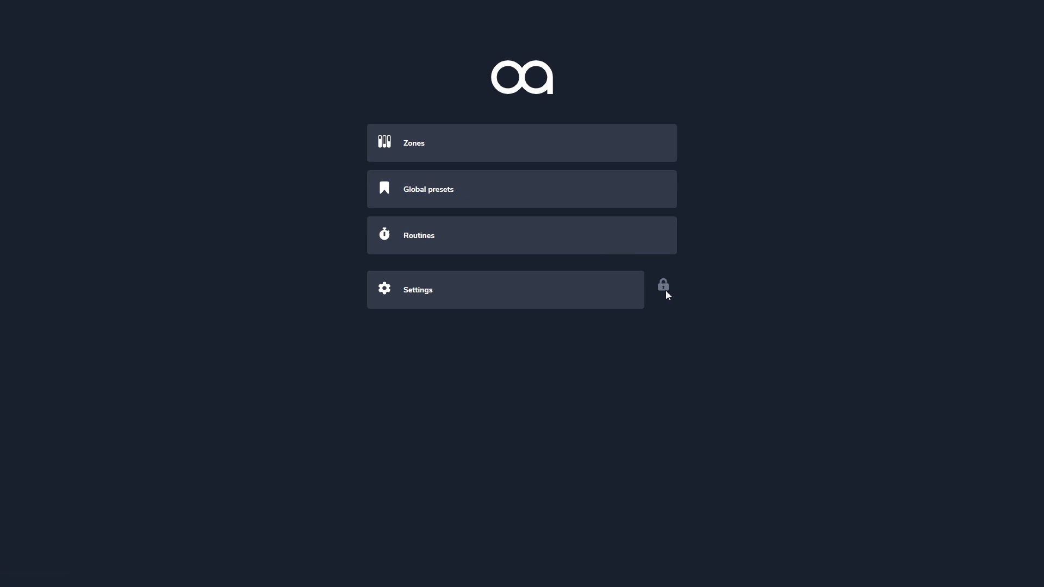
Open the locked settings and enter the four-digit passcode
left_click(510, 299)
left_click(475, 287)
left_click(522, 285)
left_click(569, 289)
left_click(482, 326)
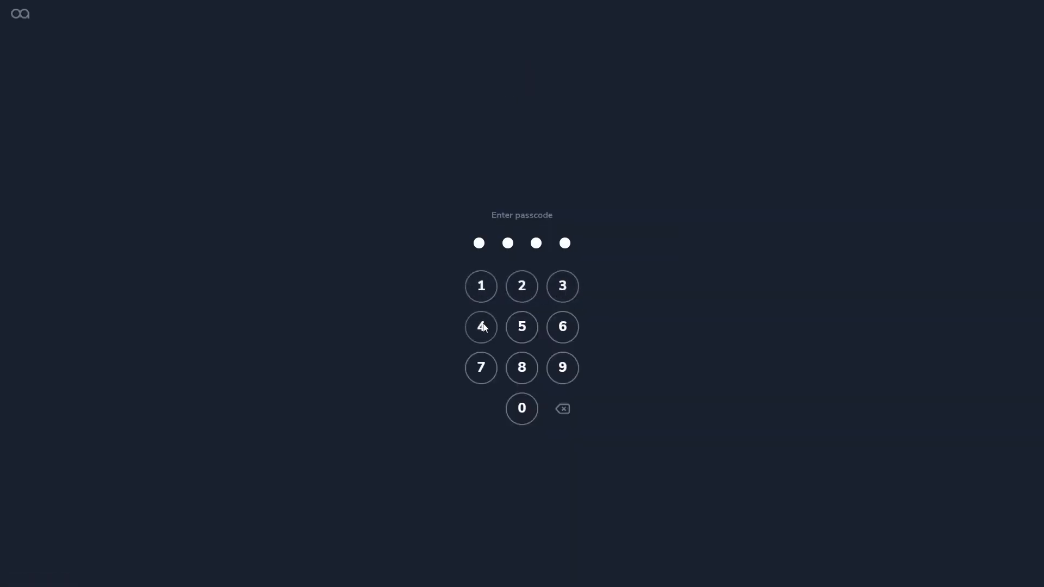